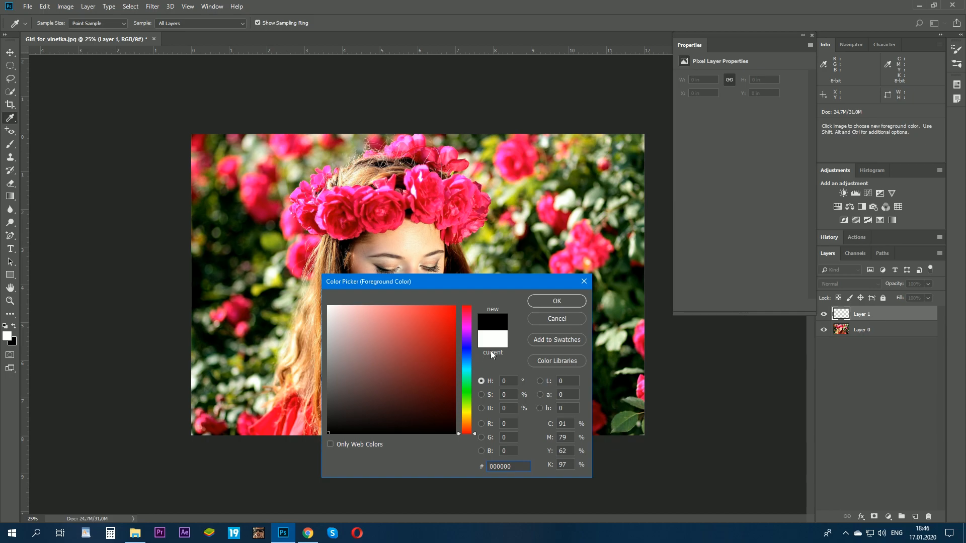
Step: Set the foreground color to black (000000) and fill the empty Layer 1 with it
double_click(552, 301)
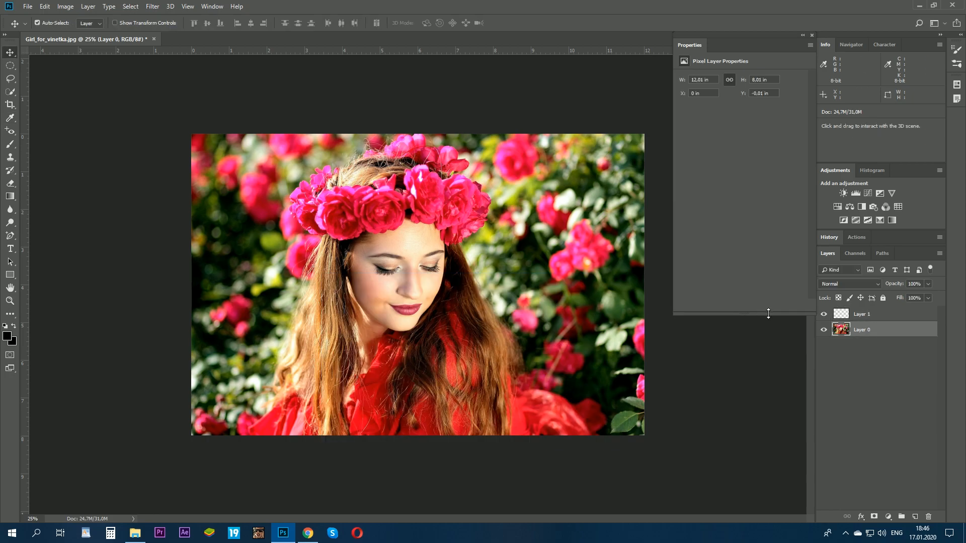
double_click(857, 315)
left_click(905, 318)
left_click(890, 334)
left_click(888, 315)
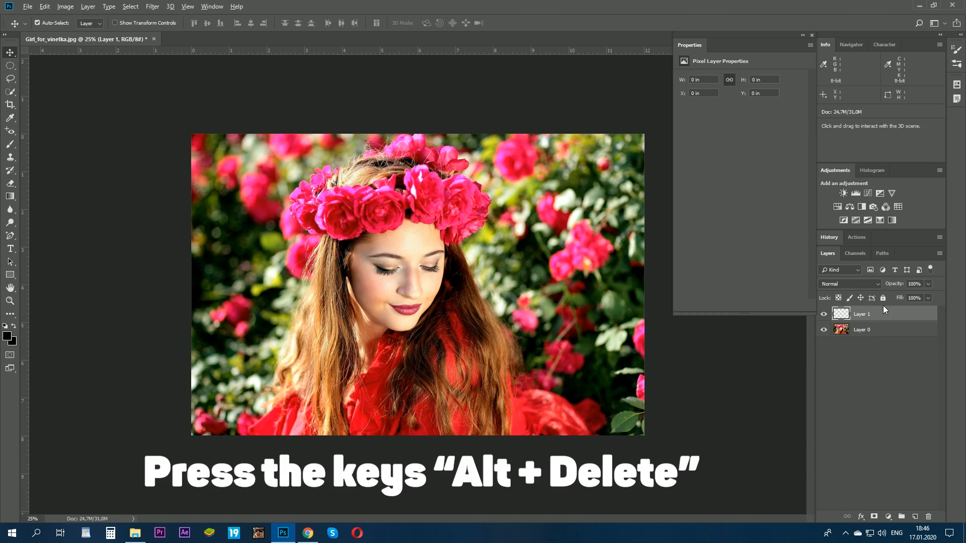
key("alt+Delete")
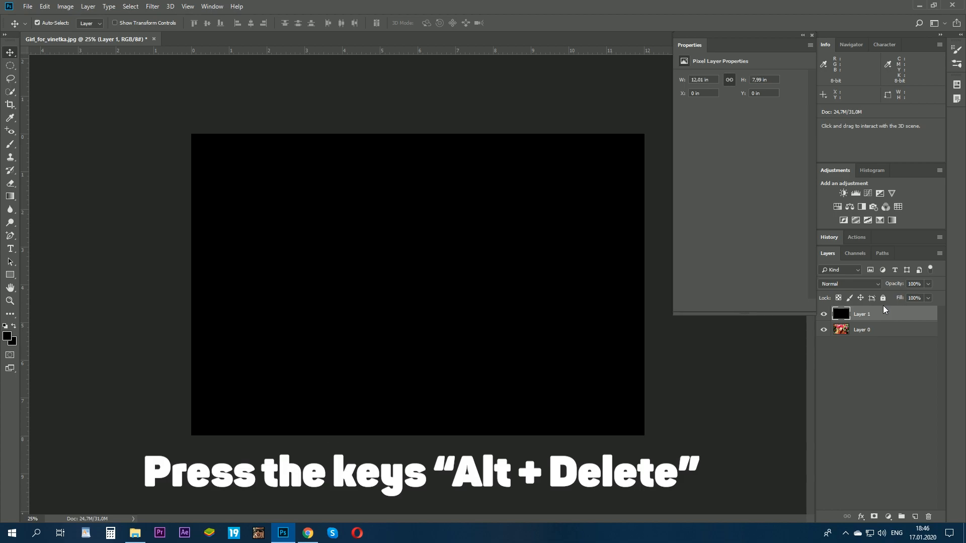
Step: Add a layer mask to Layer 1 and set the Gradient tool to a radial Black, White gradient
left_click(874, 517)
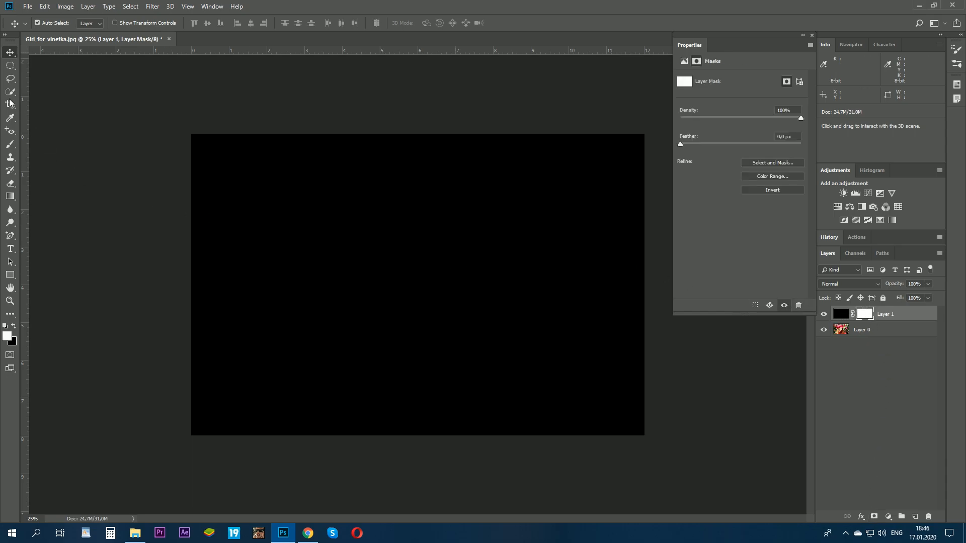
left_click(10, 200)
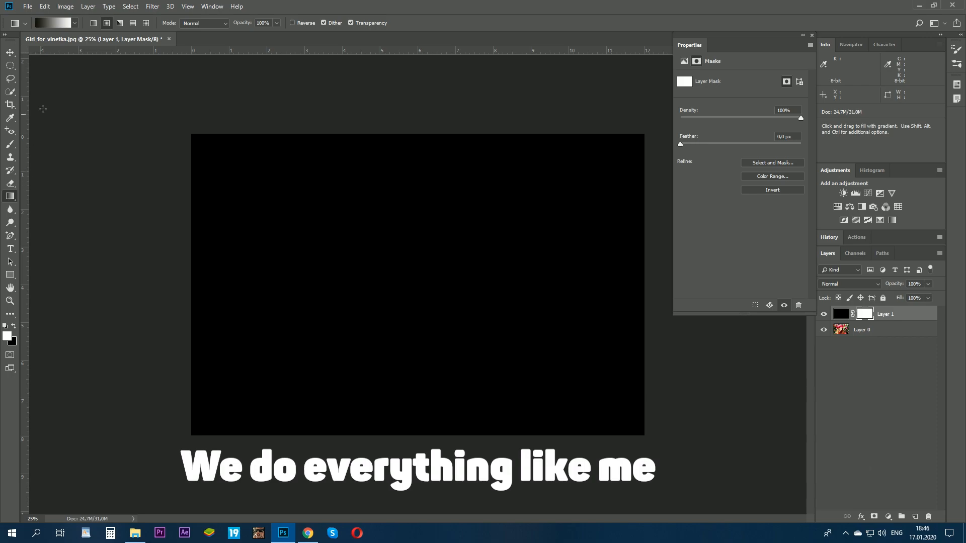
left_click(67, 23)
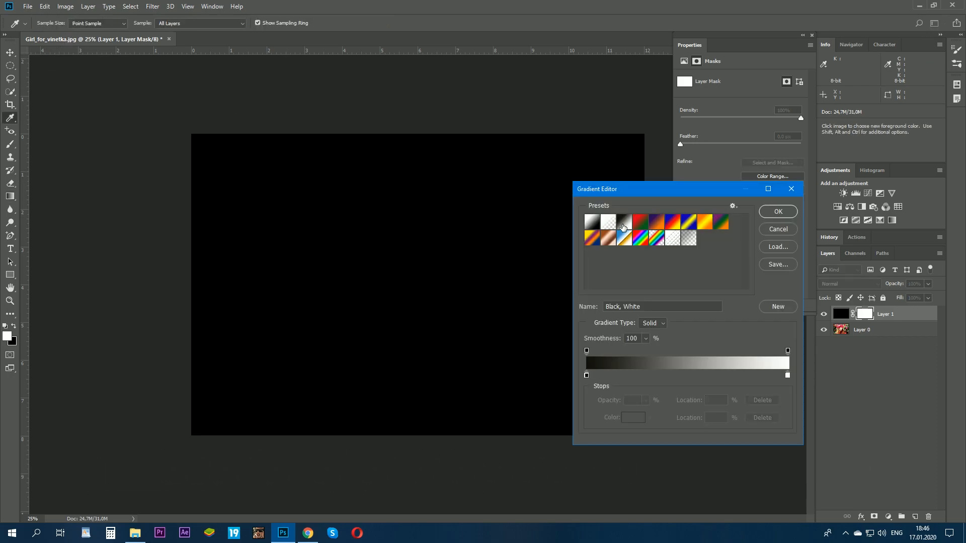
double_click(622, 225)
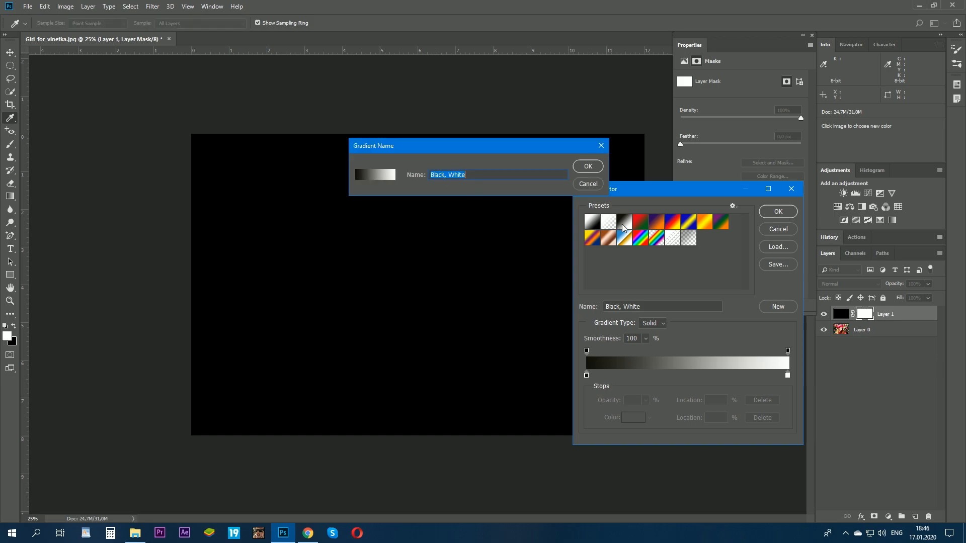
left_click(593, 173)
left_click(778, 211)
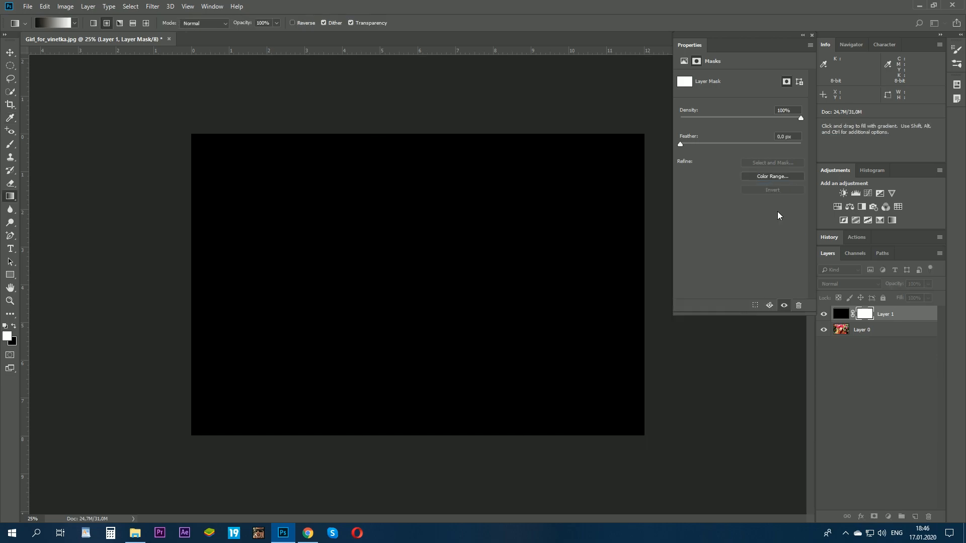
left_click(106, 23)
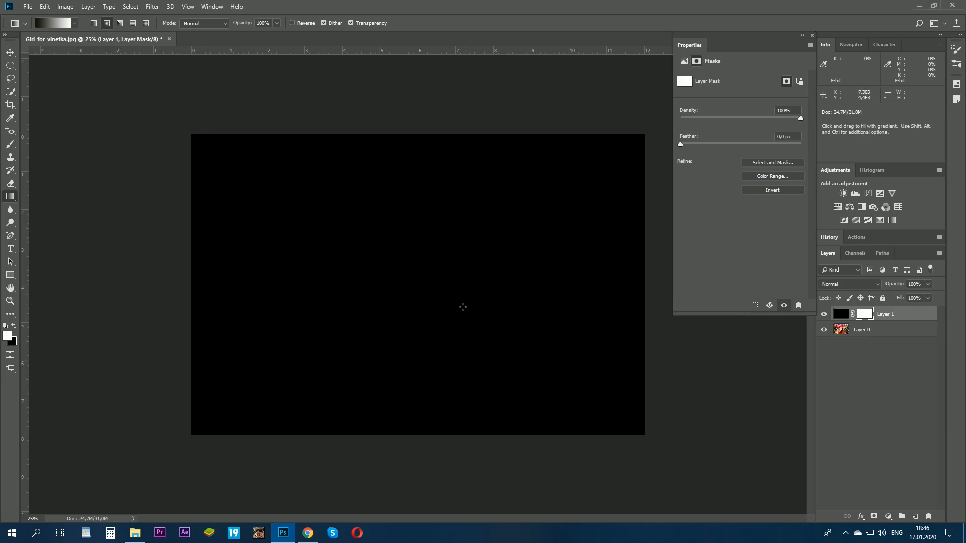
Step: Draw the radial gradient on Layer 1's mask from the woman's face to just beyond the photo's upper-right corner, redrawing it to refine the vignette
left_click_drag(417, 289, 647, 121)
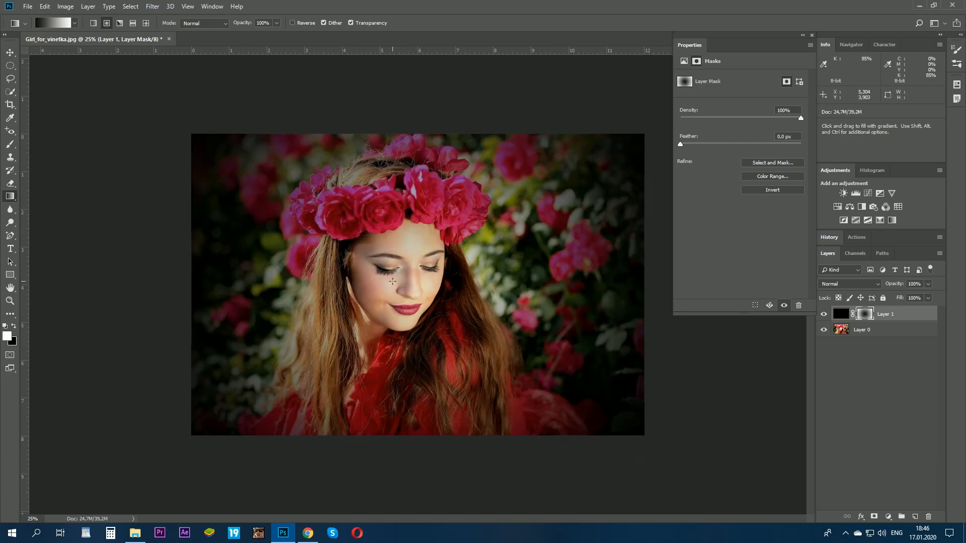
left_click_drag(404, 289, 647, 123)
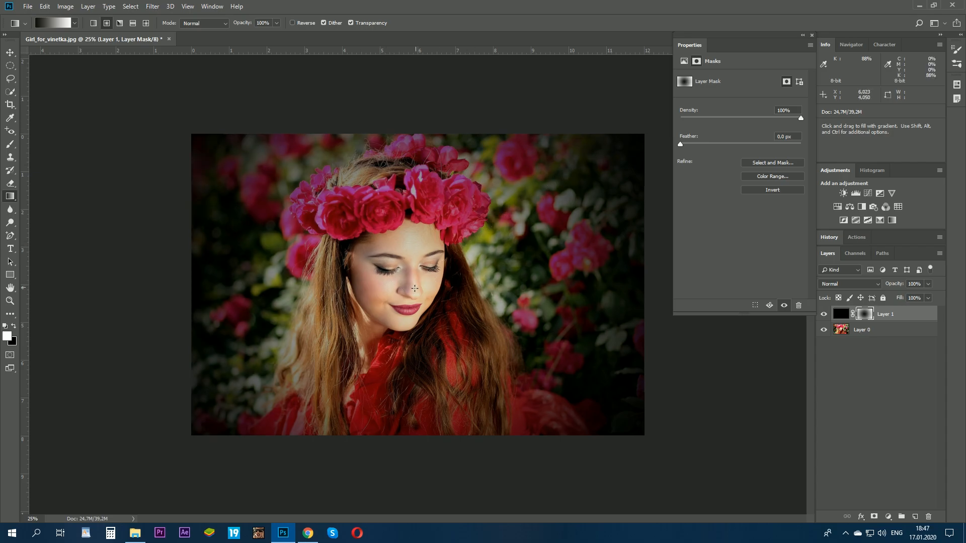
left_click_drag(414, 295, 650, 118)
left_click(12, 56)
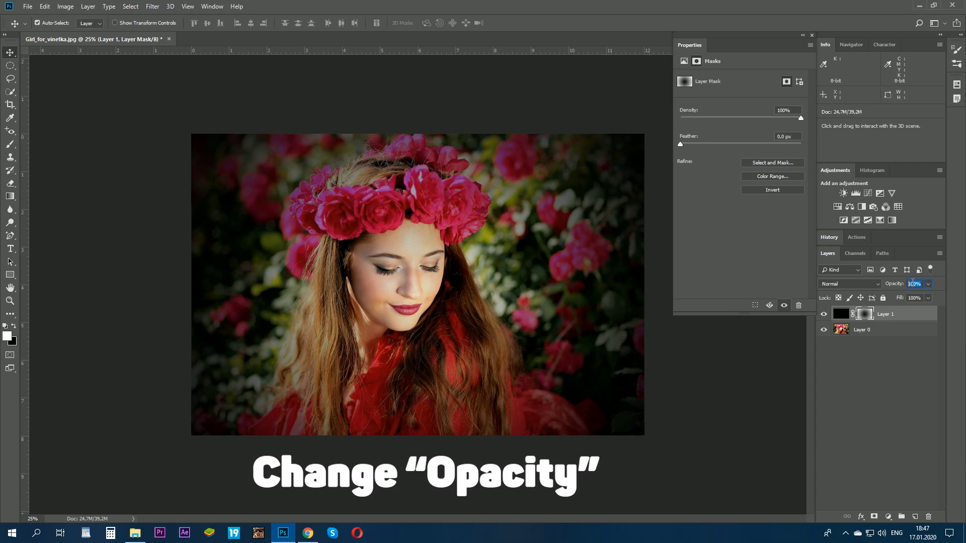
Step: Lower the opacity of the black vignette layer, Layer 1, to 85%
scroll(912, 283, "down", 7)
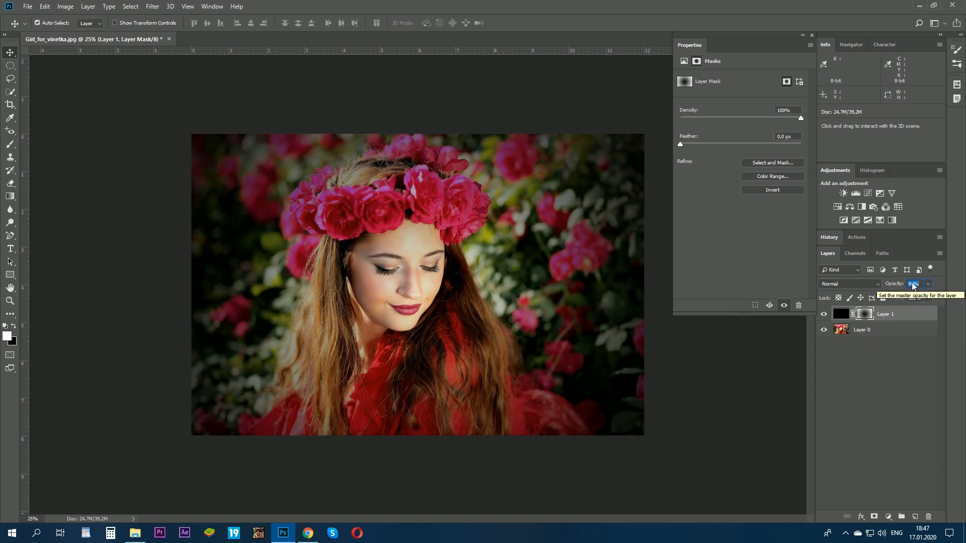
scroll(913, 283, "down", 3)
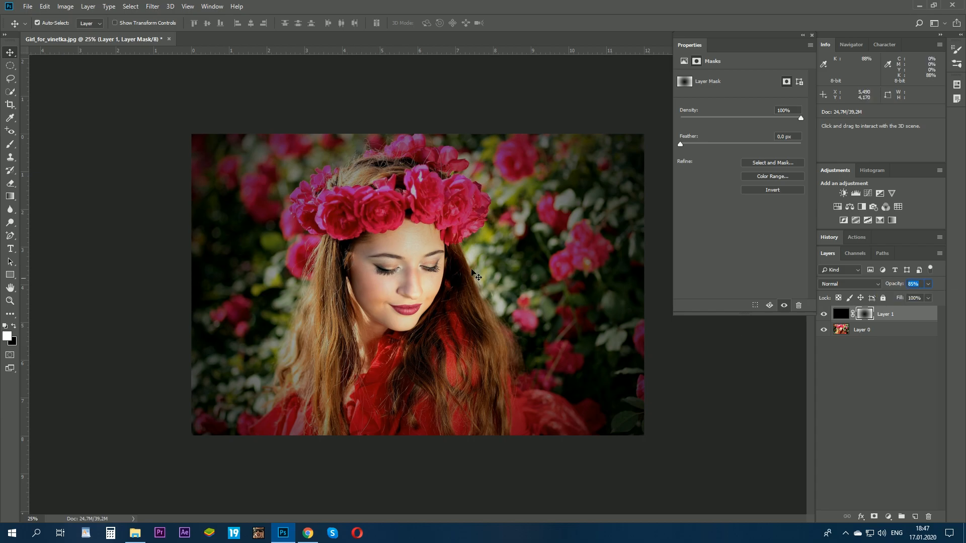
key("Return")
left_click_drag(695, 47, 692, 46)
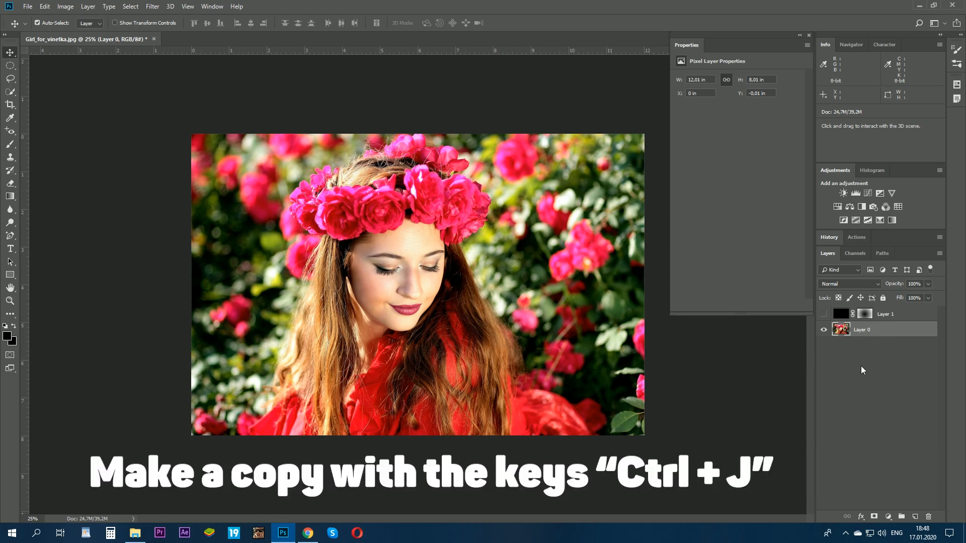
Step: Duplicate the photo layer, Layer 0, and open the custom Lens Correction settings for the copy at 25% zoom
key("ctrl+j")
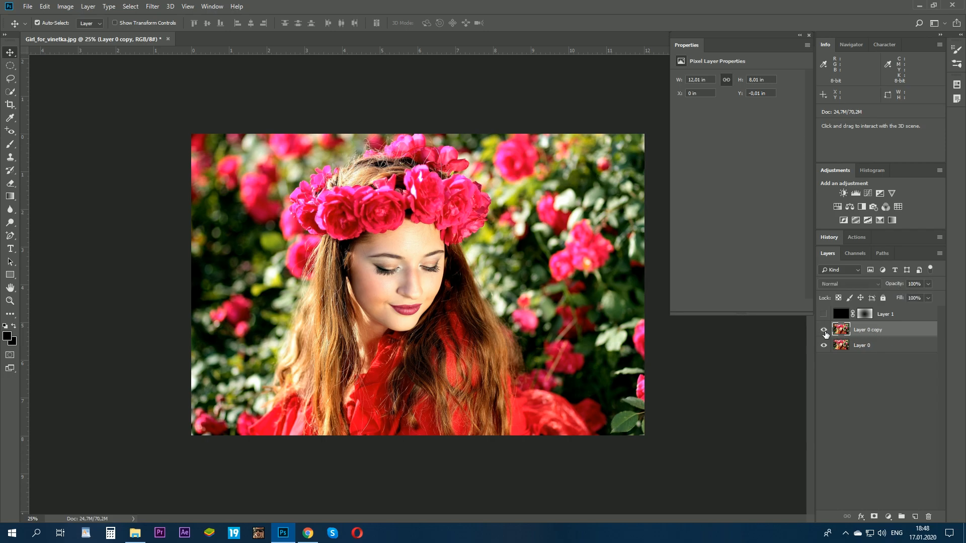
left_click(151, 6)
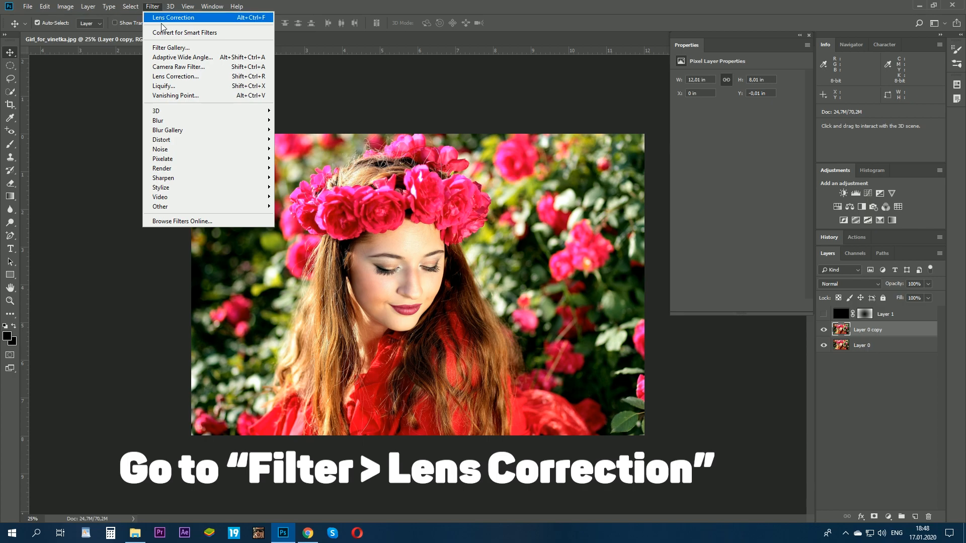
left_click(186, 77)
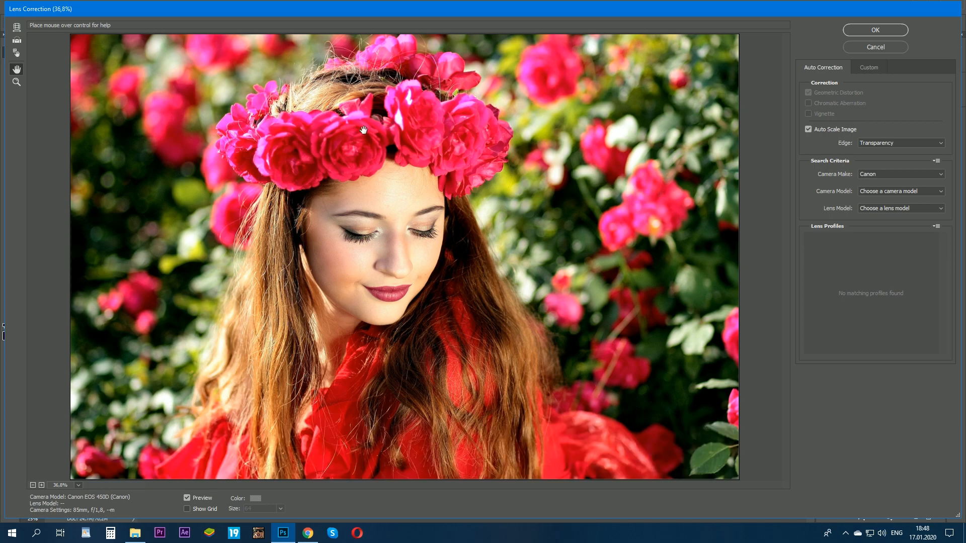
key("ctrl+minus")
key("ctrl+minus")
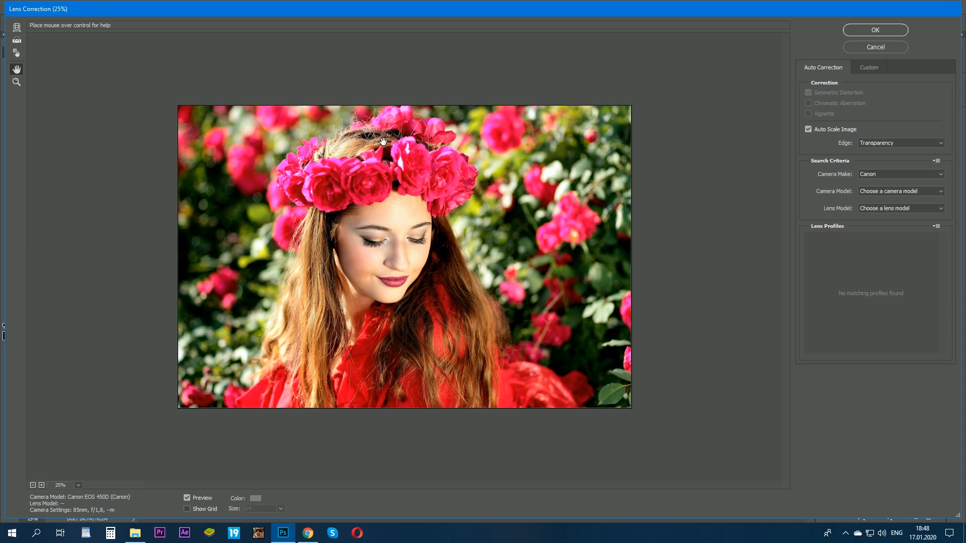
left_click(884, 69)
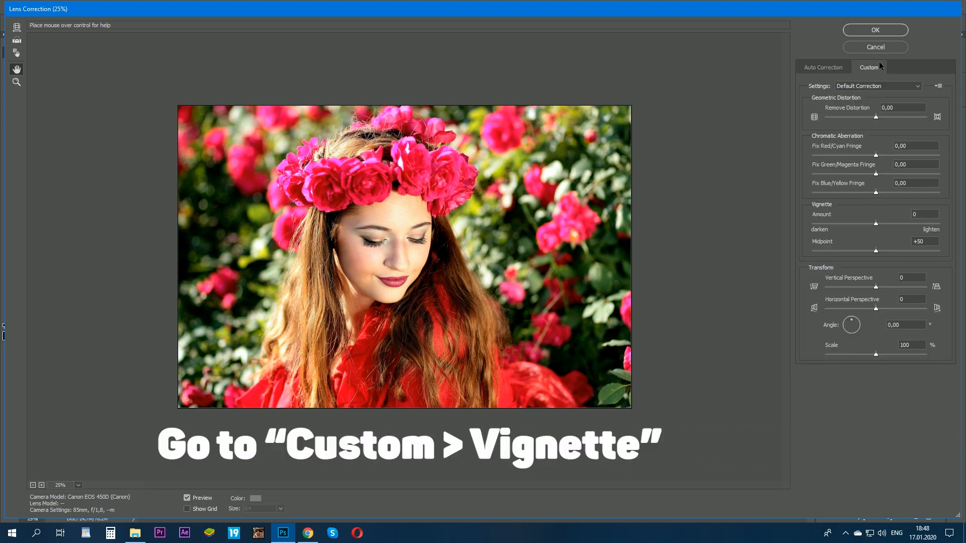
Step: Apply a Lens Correction vignette with amount -100 and midpoint 0 to the layer copy, and compare it with the original photo
left_click(876, 227)
left_click_drag(875, 226, 809, 224)
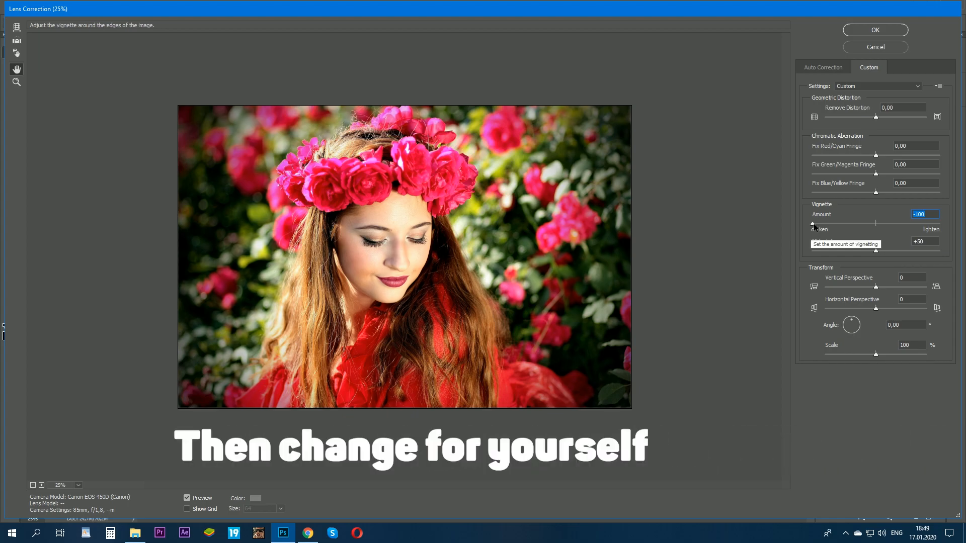
mouse_move(813, 225)
left_mouse_down()
mouse_move(948, 225)
mouse_move(802, 221)
left_mouse_up()
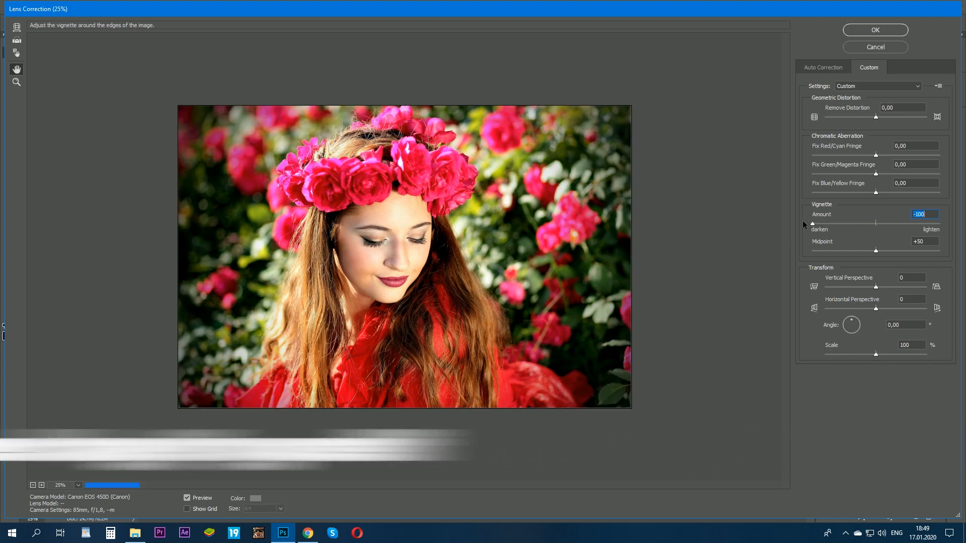
left_click(876, 249)
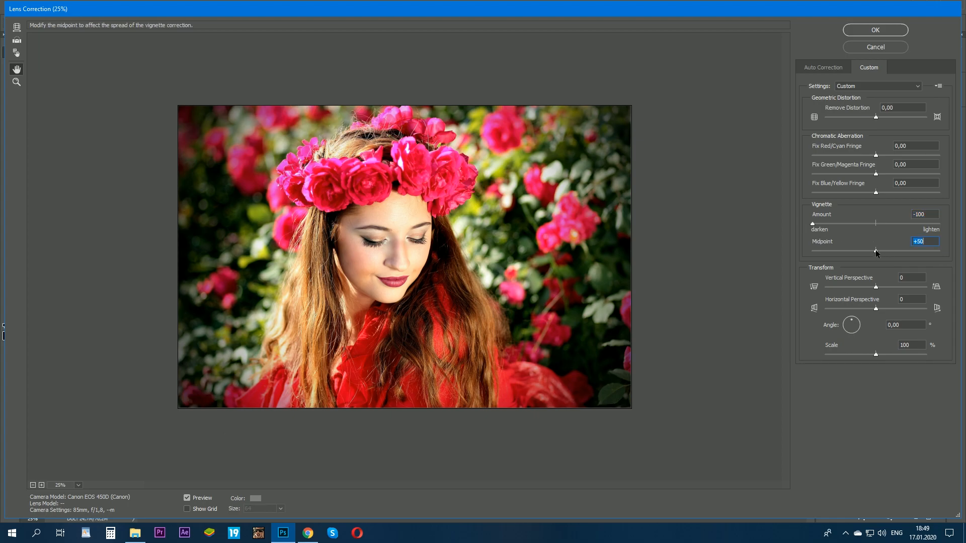
left_click_drag(852, 253, 807, 258)
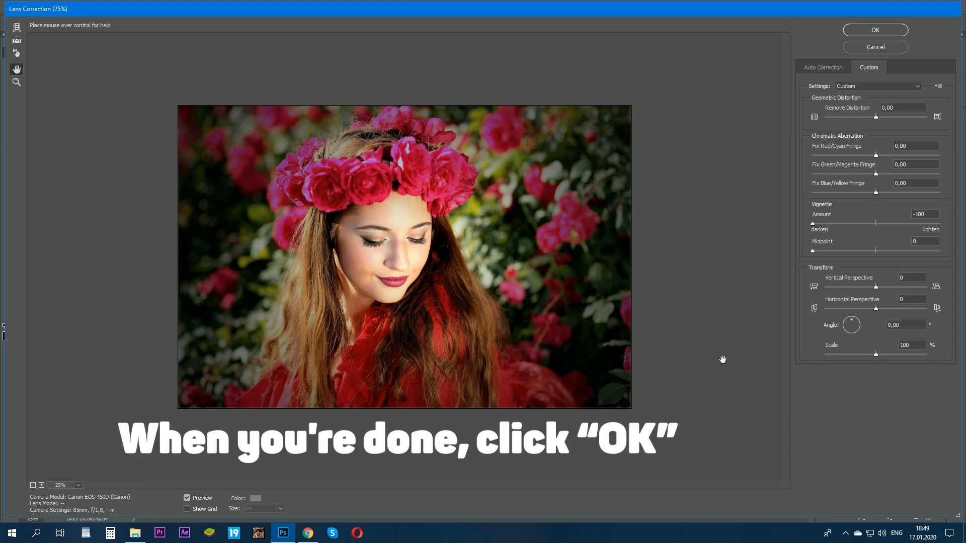
left_click(864, 29)
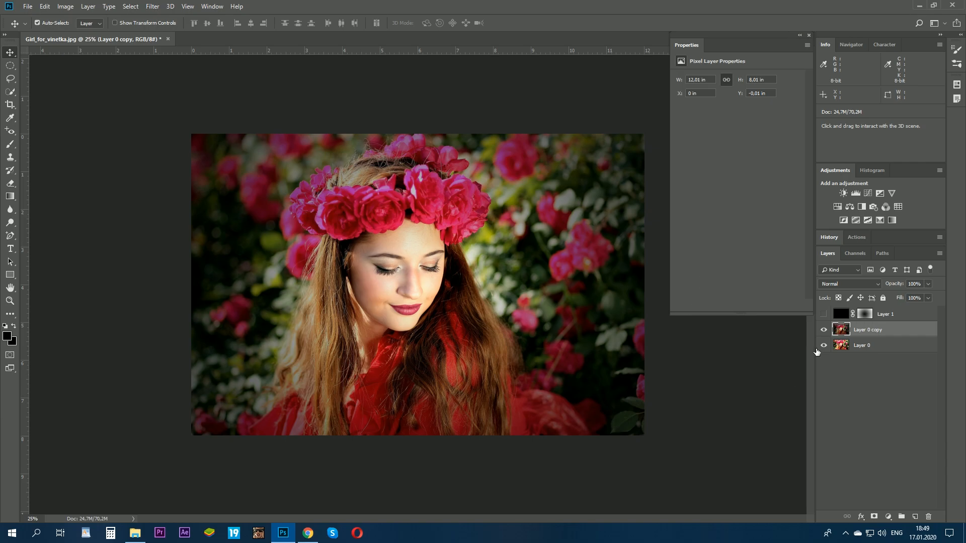
left_click(824, 330)
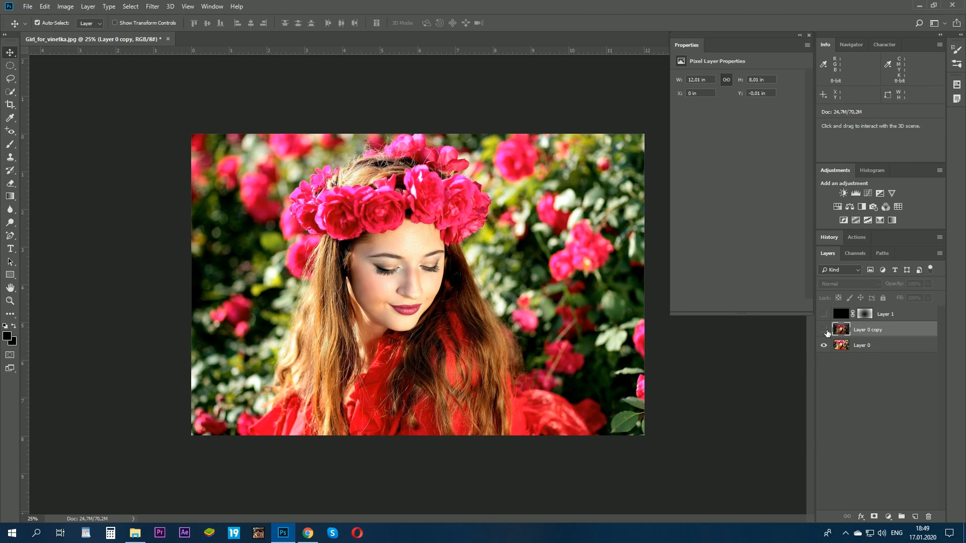
left_click(824, 330)
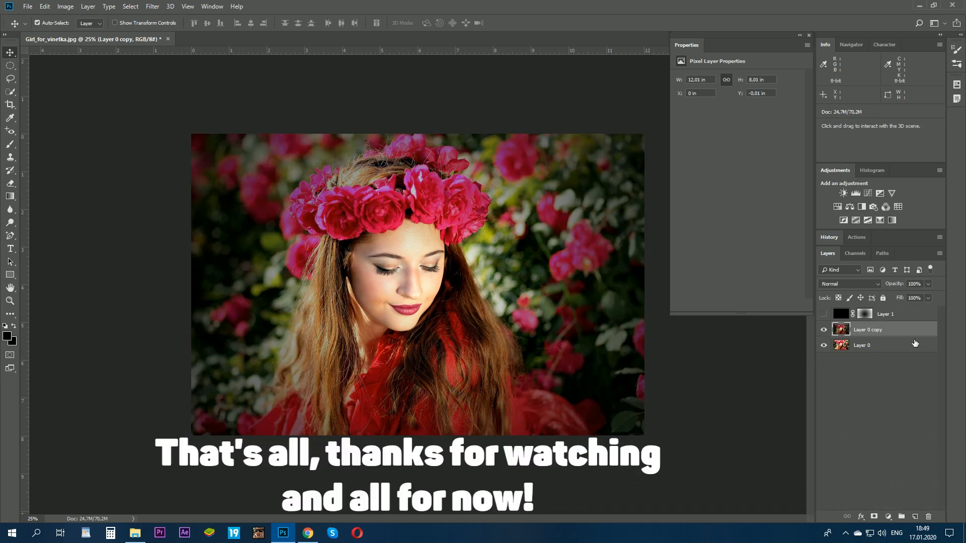